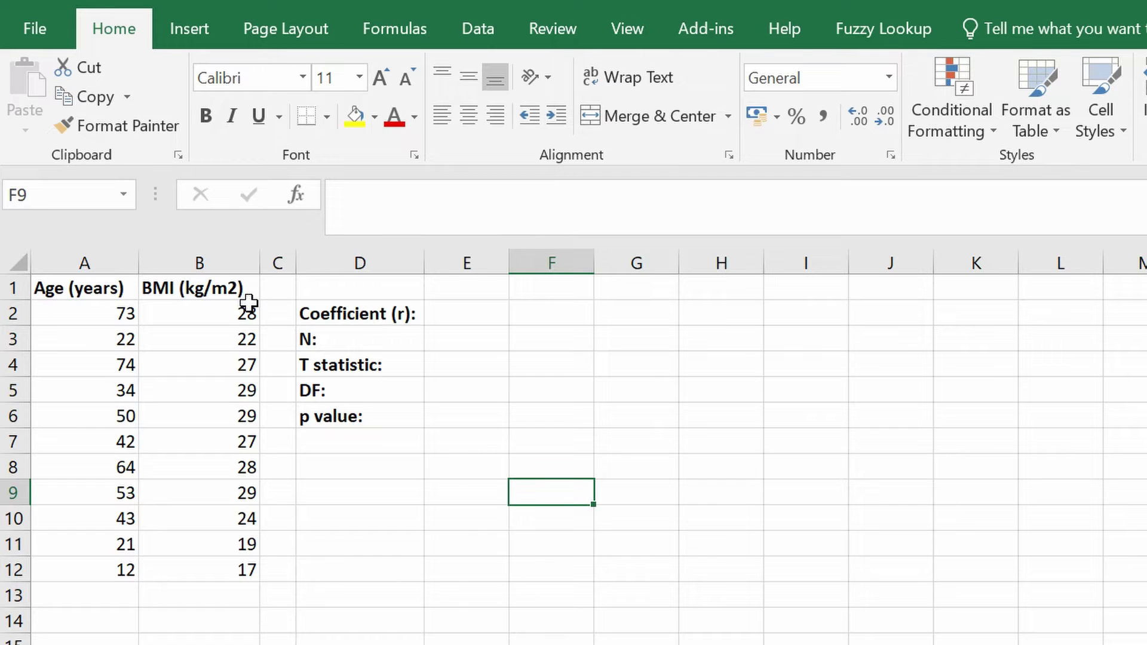
Enter =PEARSON(A2:A12,B2:B12) in E2 so the Age–BMI correlation shows 0.761713.
left_click(401, 592)
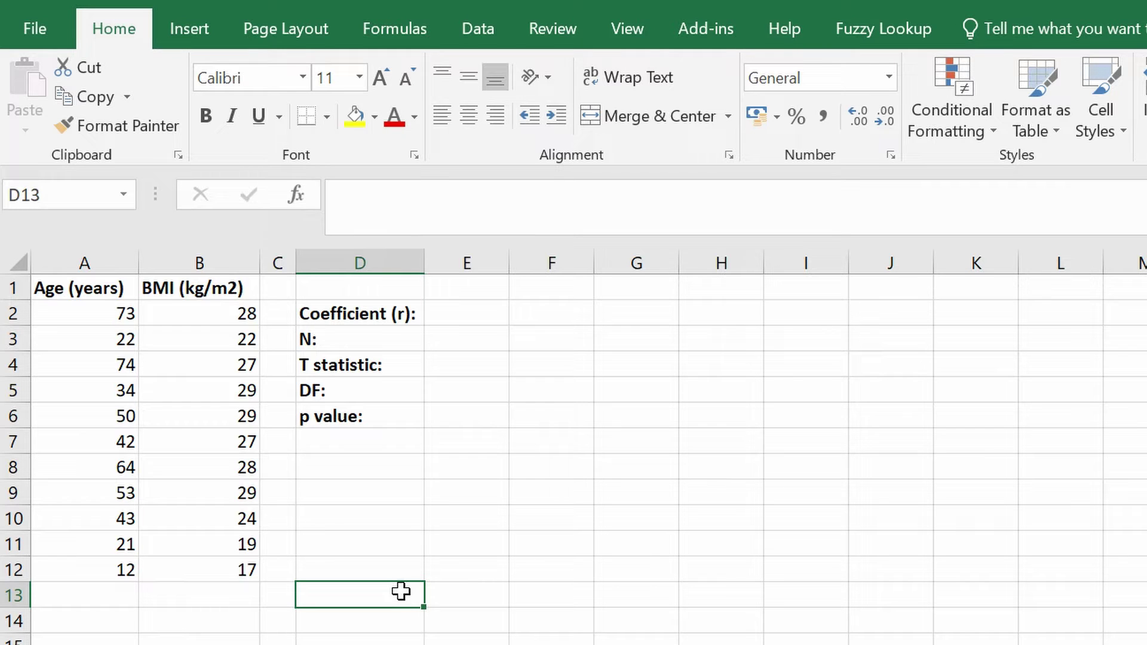
left_click(478, 316)
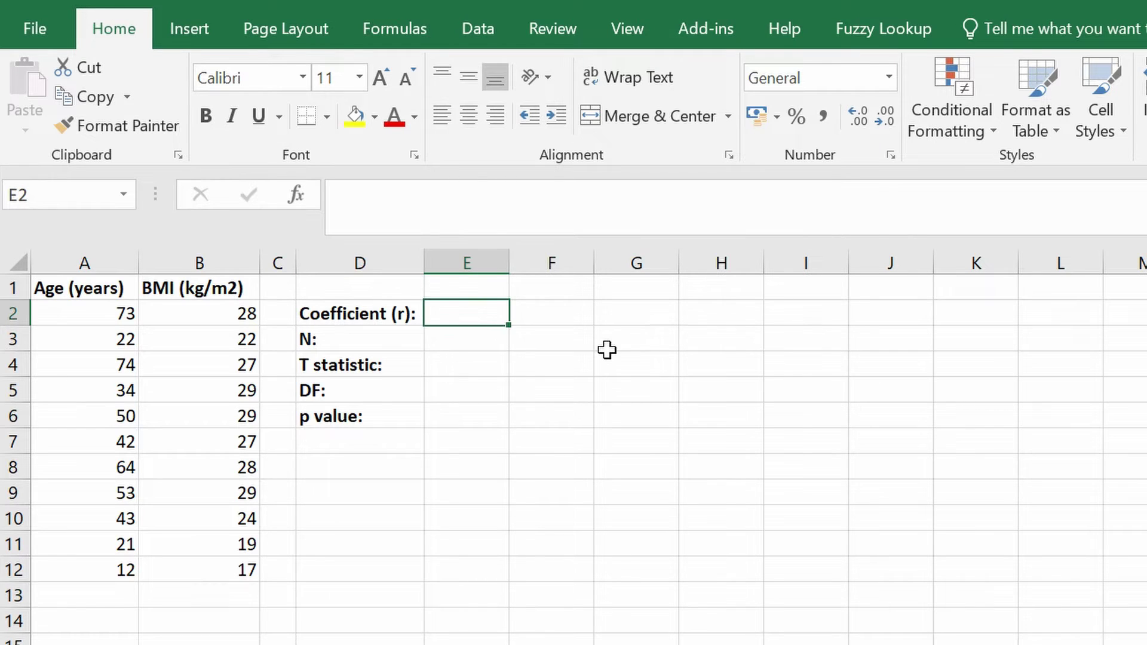
type("=")
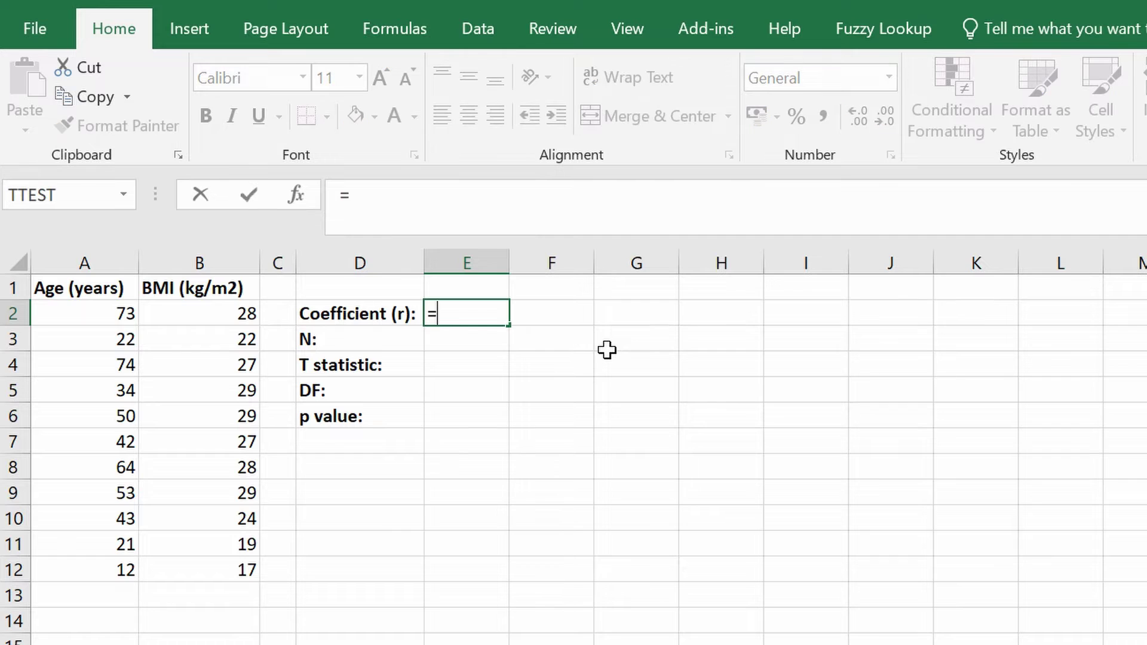
type("PEARSON(")
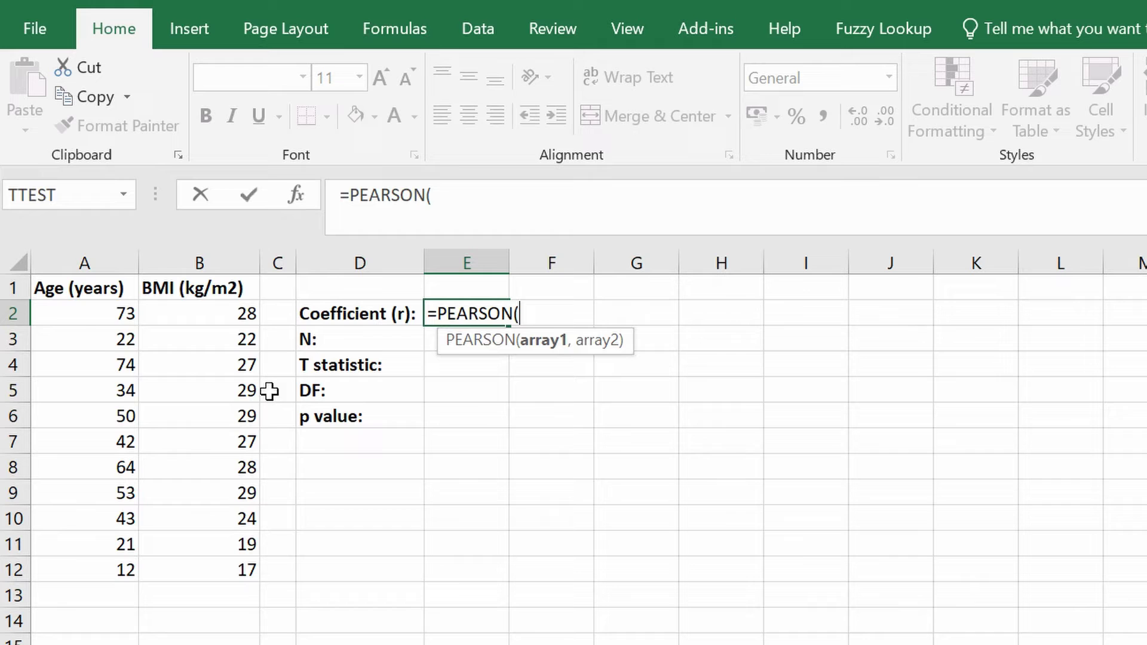
left_click_drag(114, 315, 113, 568)
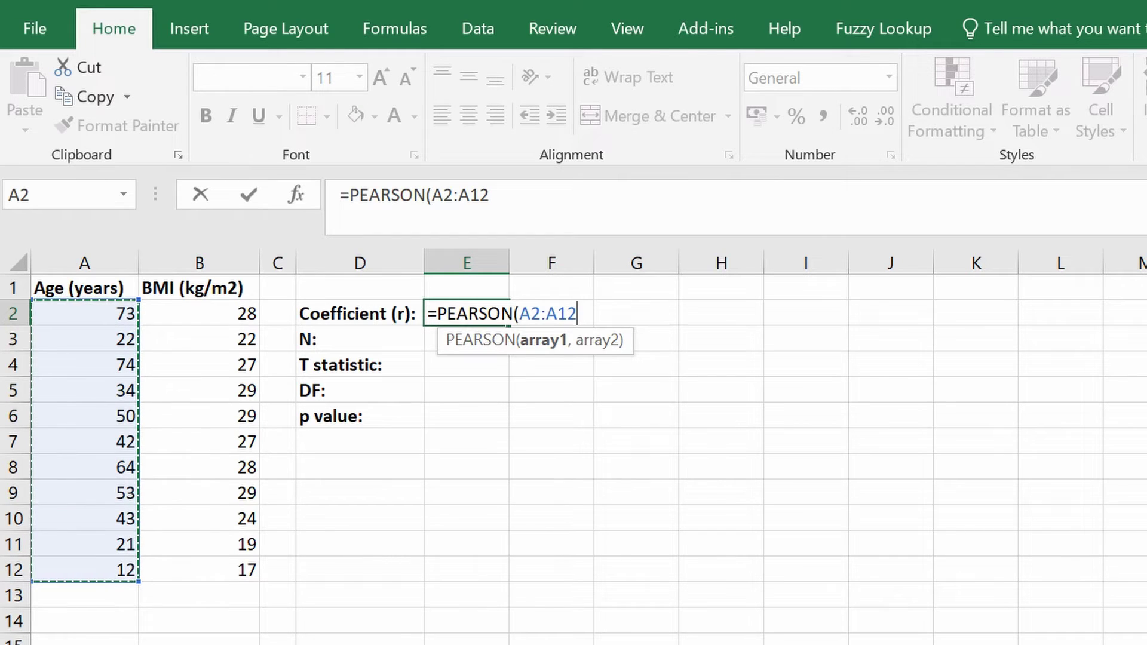
type(",")
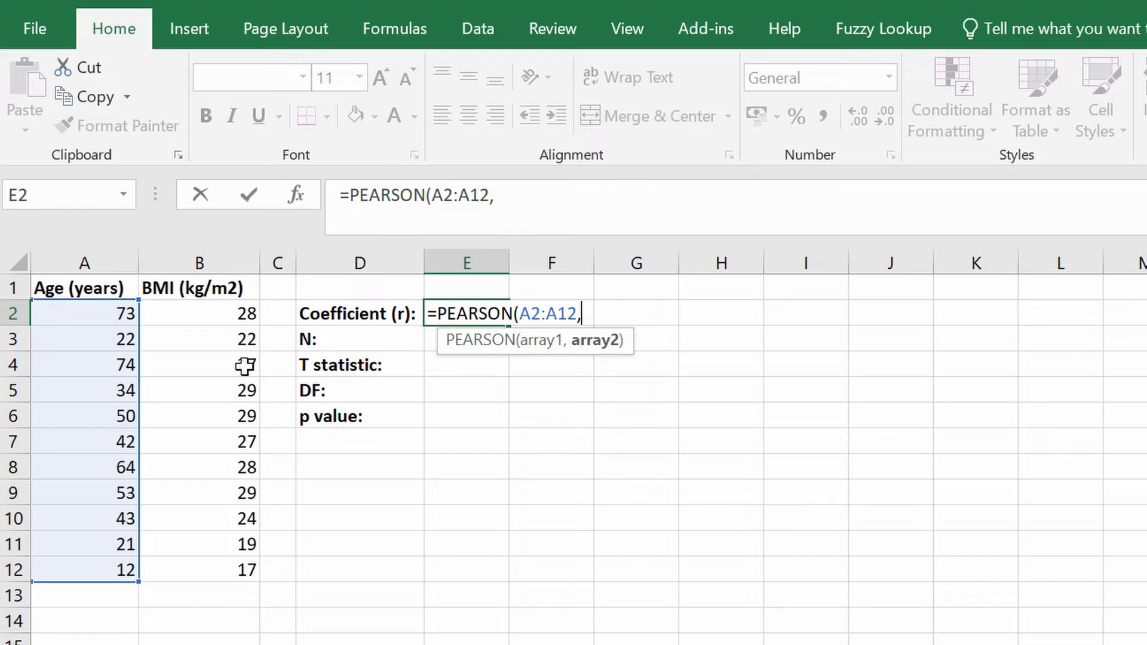
left_click(221, 319)
left_click_drag(222, 320, 213, 577)
type(")")
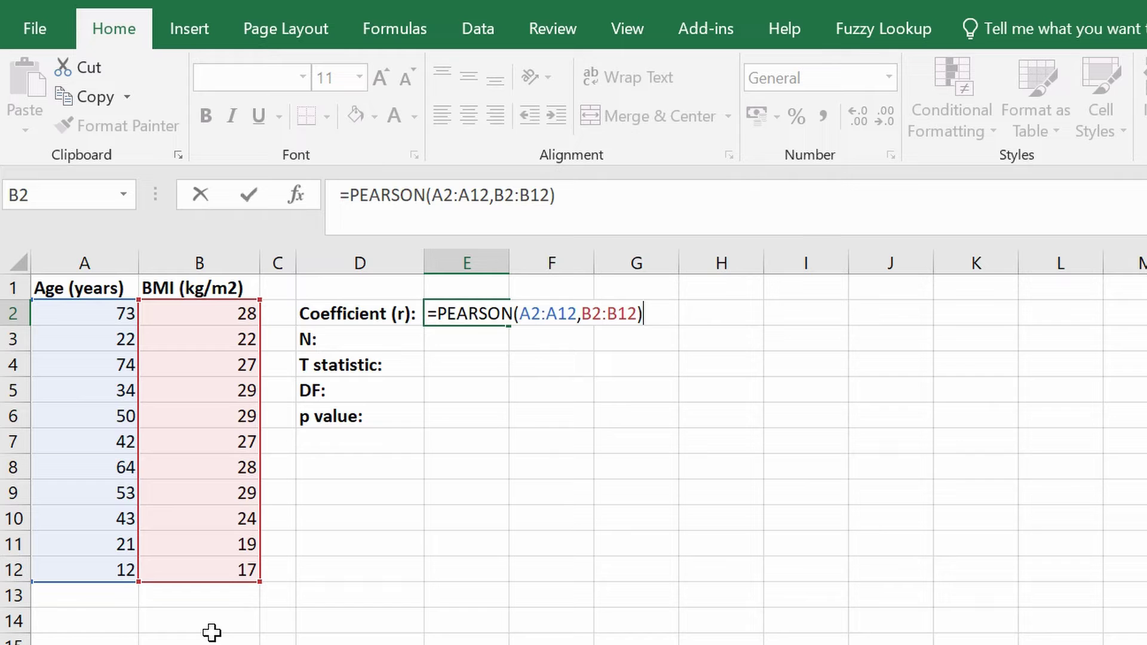
key("ctrl+Return")
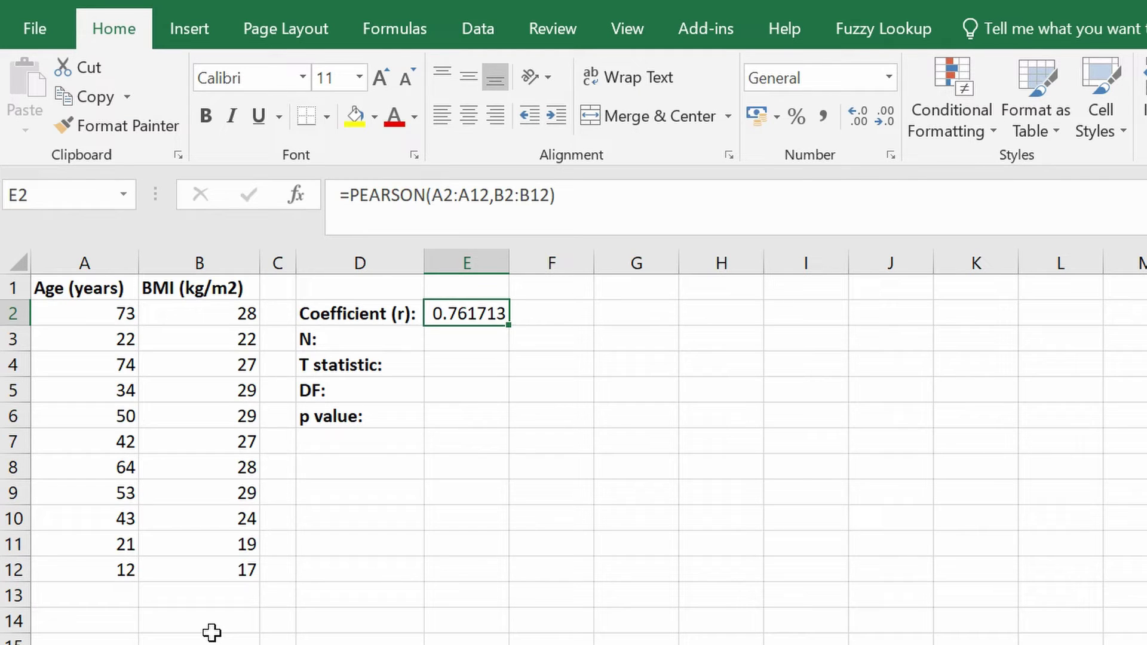
key("Down")
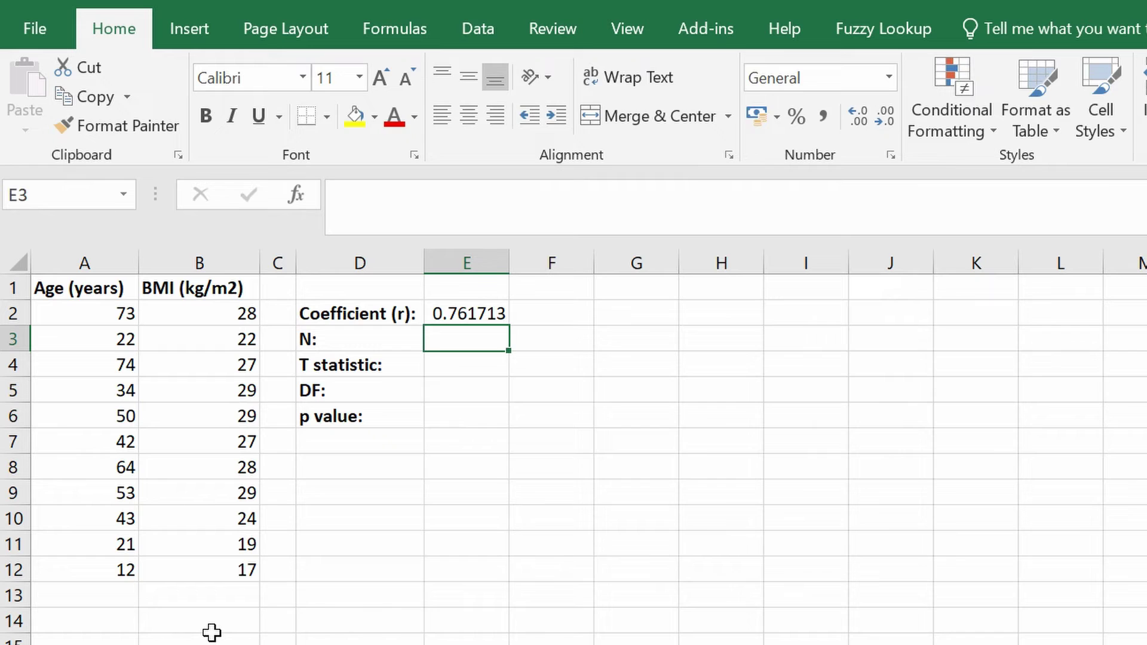
Enter =COUNT(B2:B12) in E3 to count the BMI values, giving 11.
type("=COUN")
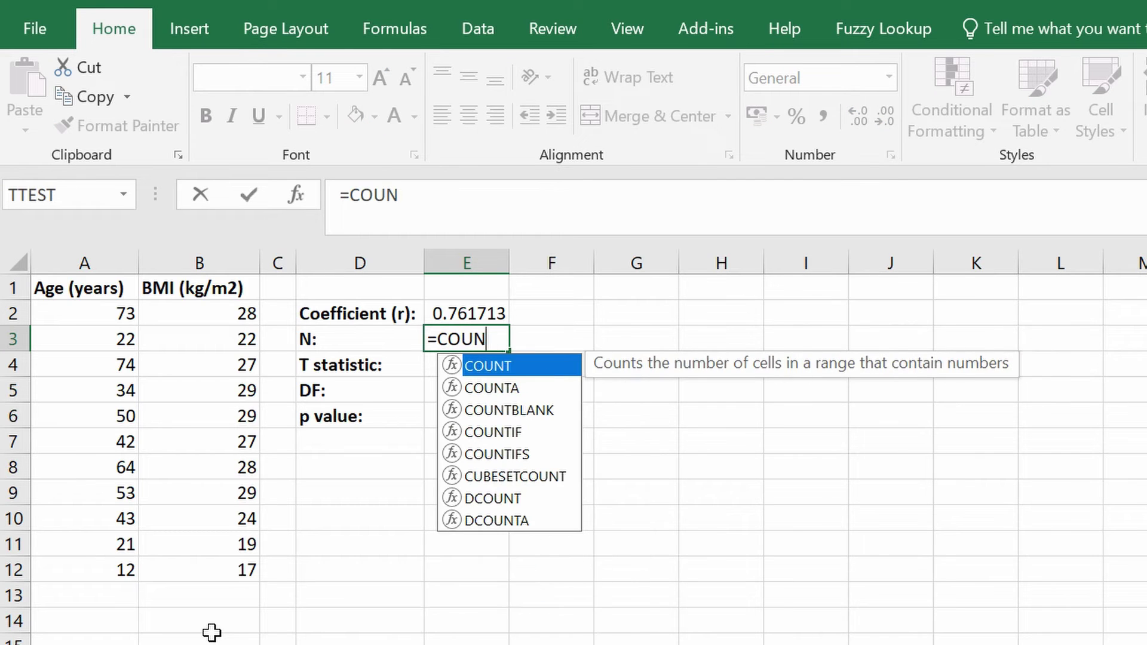
type("T(")
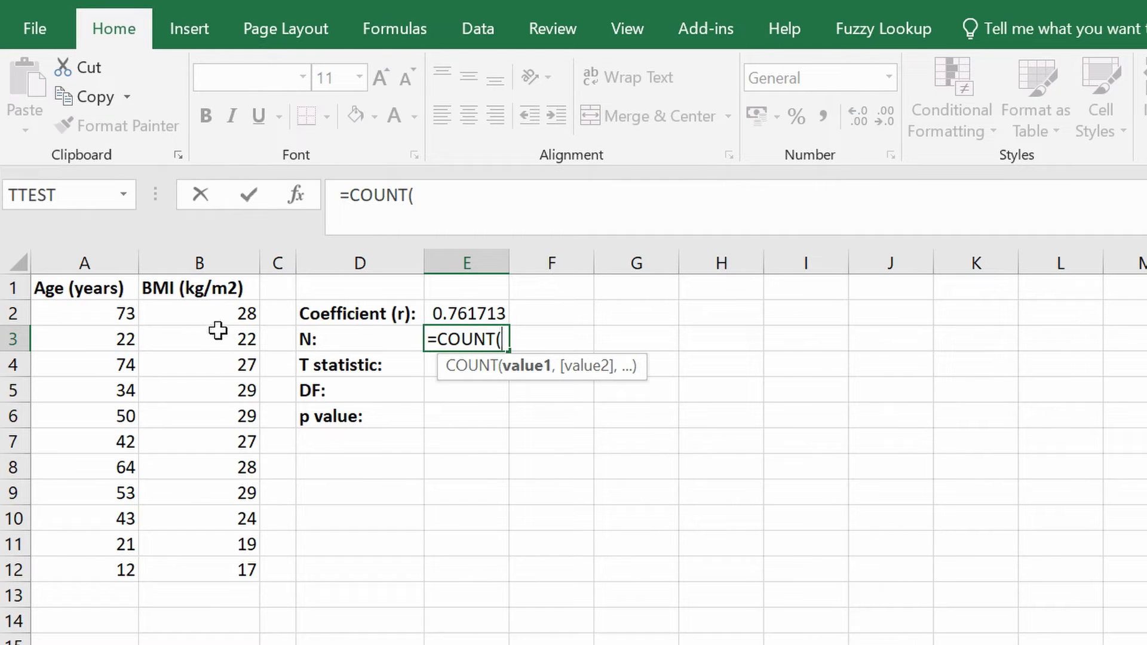
left_click_drag(221, 316, 215, 572)
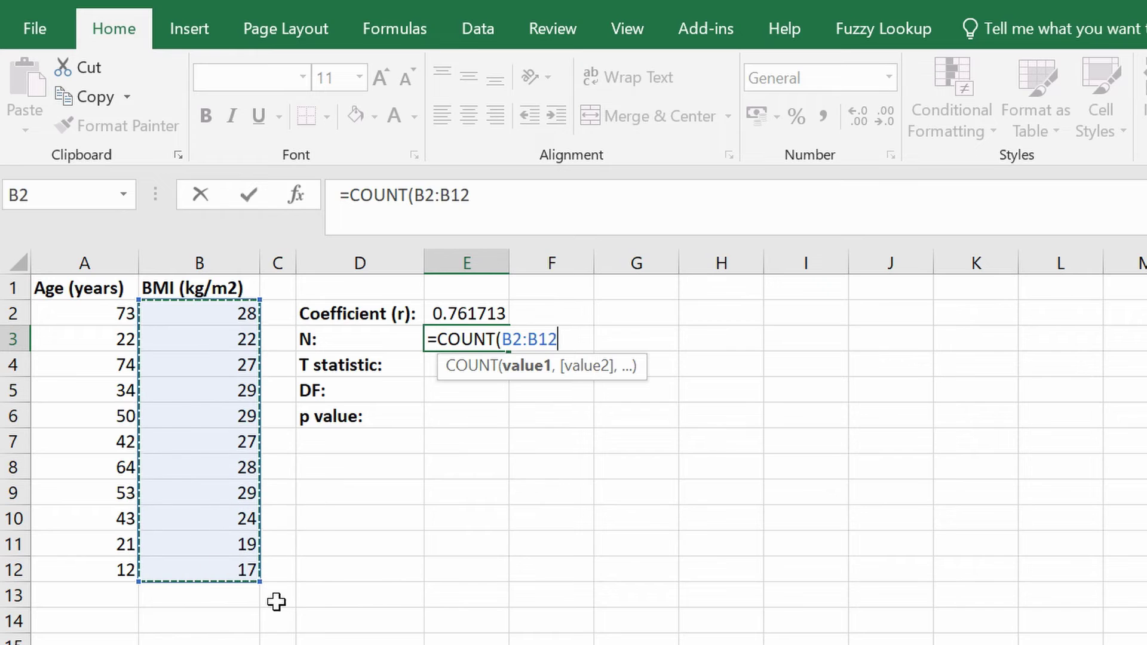
type(")")
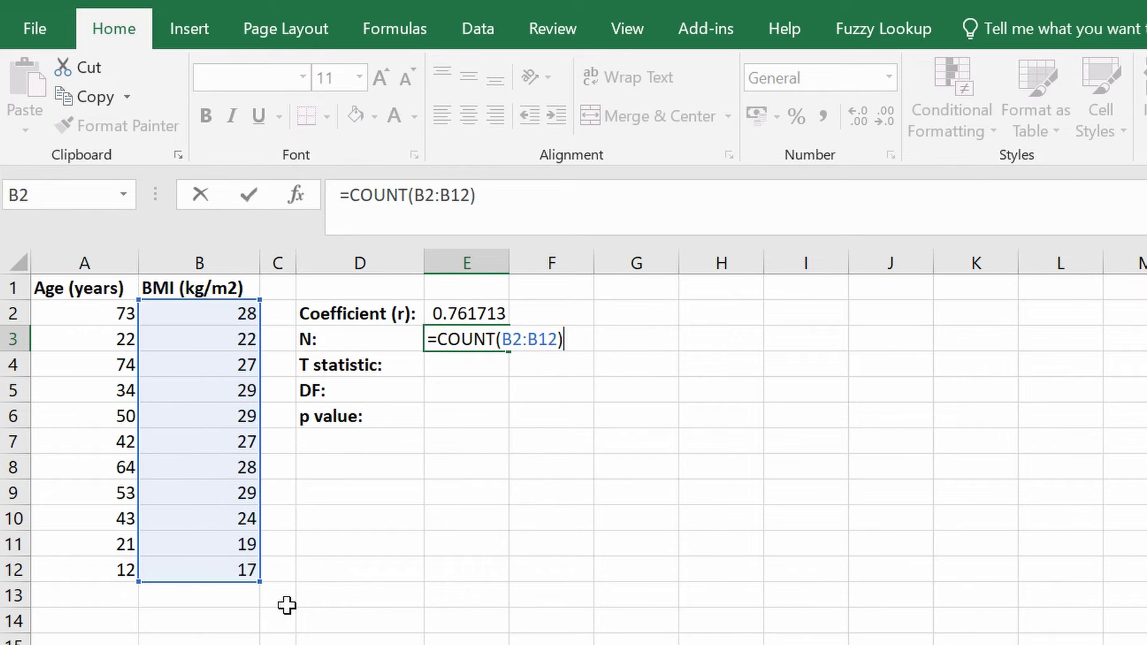
key("Return")
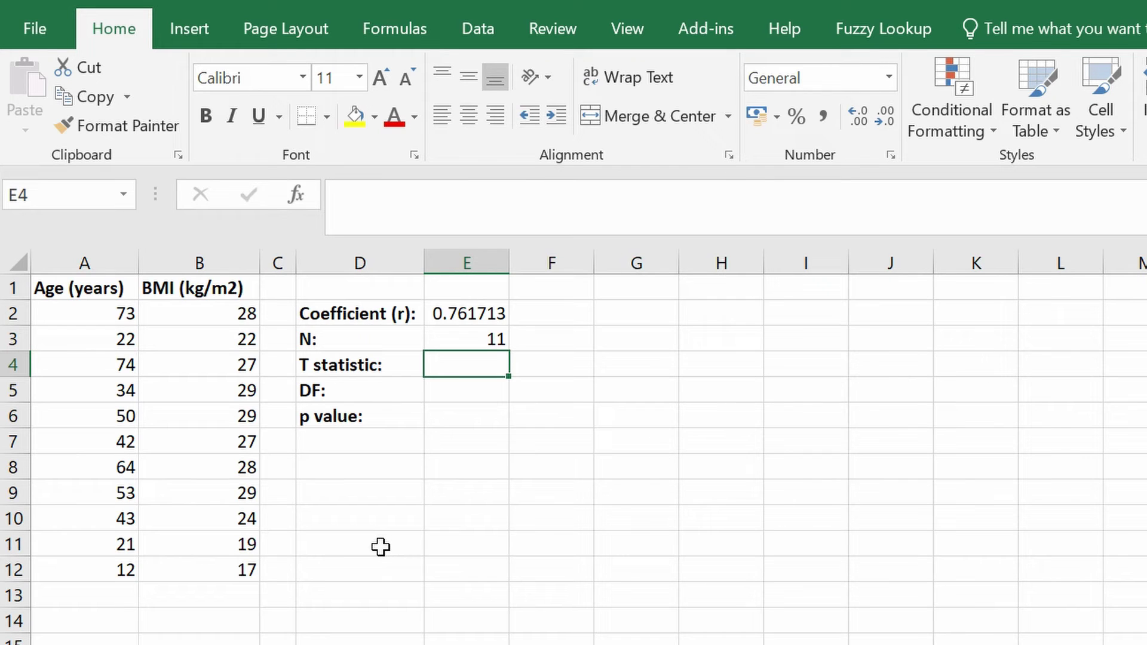
Enter =(E2*(SQRT(E3-2)))/(SQRT(1-E2^2)) in E4 for a T statistic of 3.526917.
type("=(")
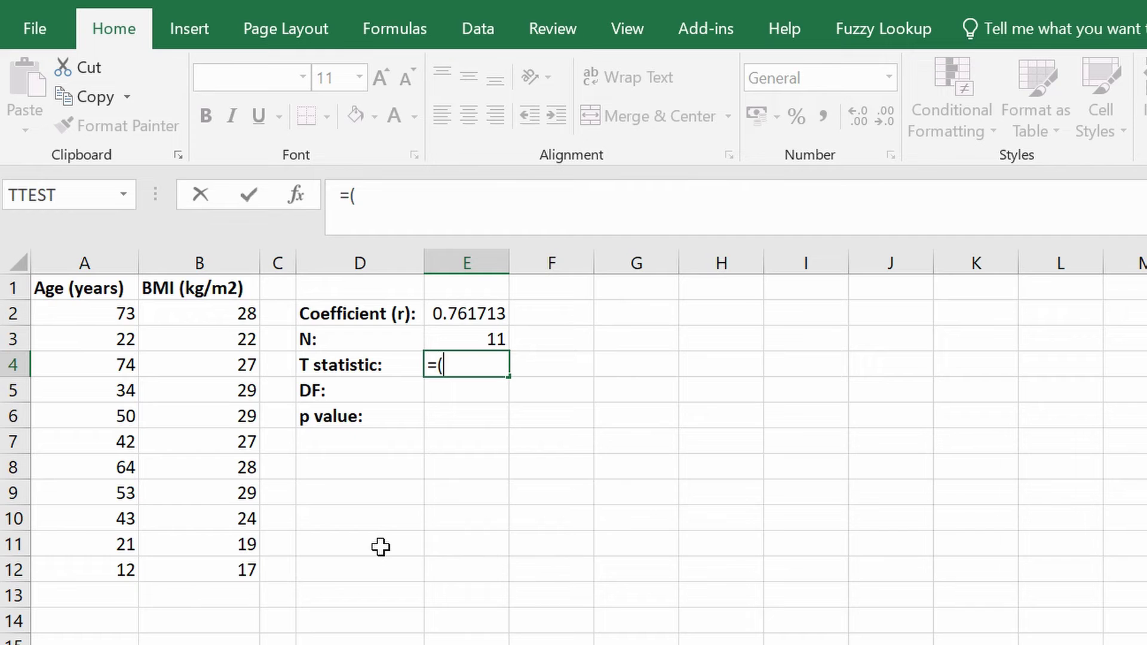
left_click(456, 313)
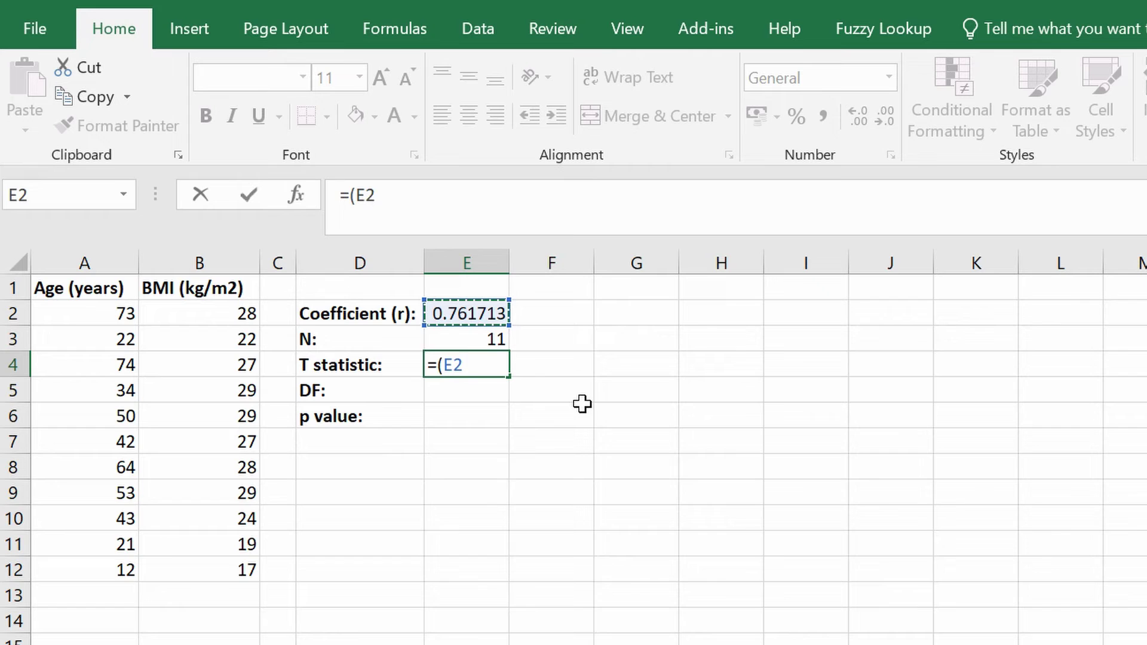
type("*(SQRT(")
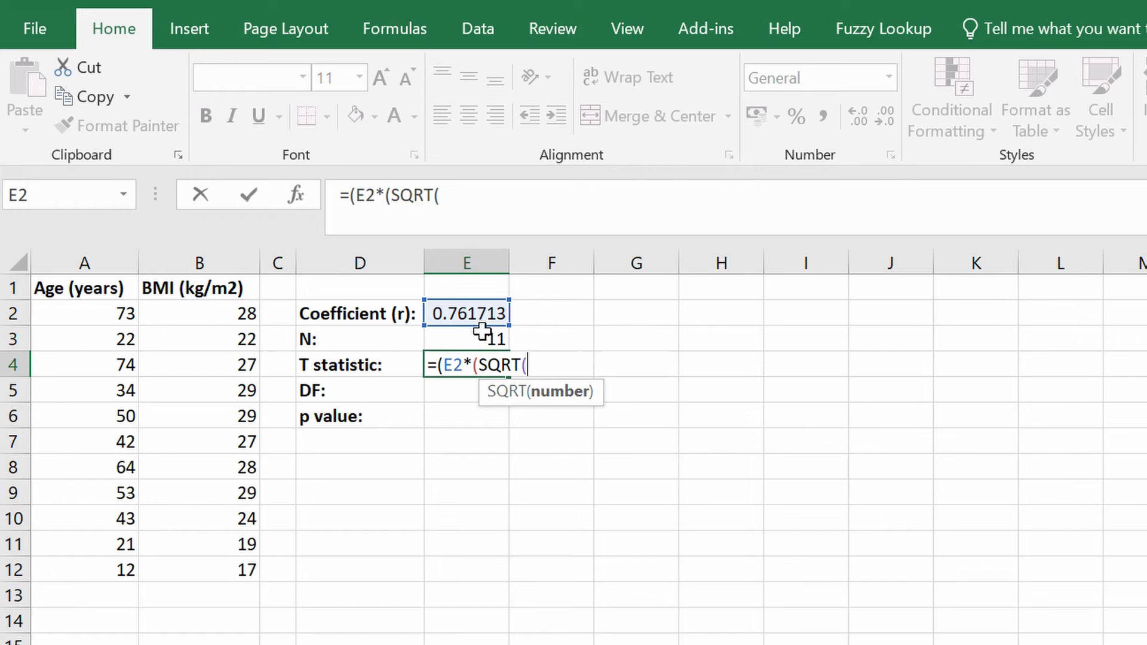
left_click(451, 337)
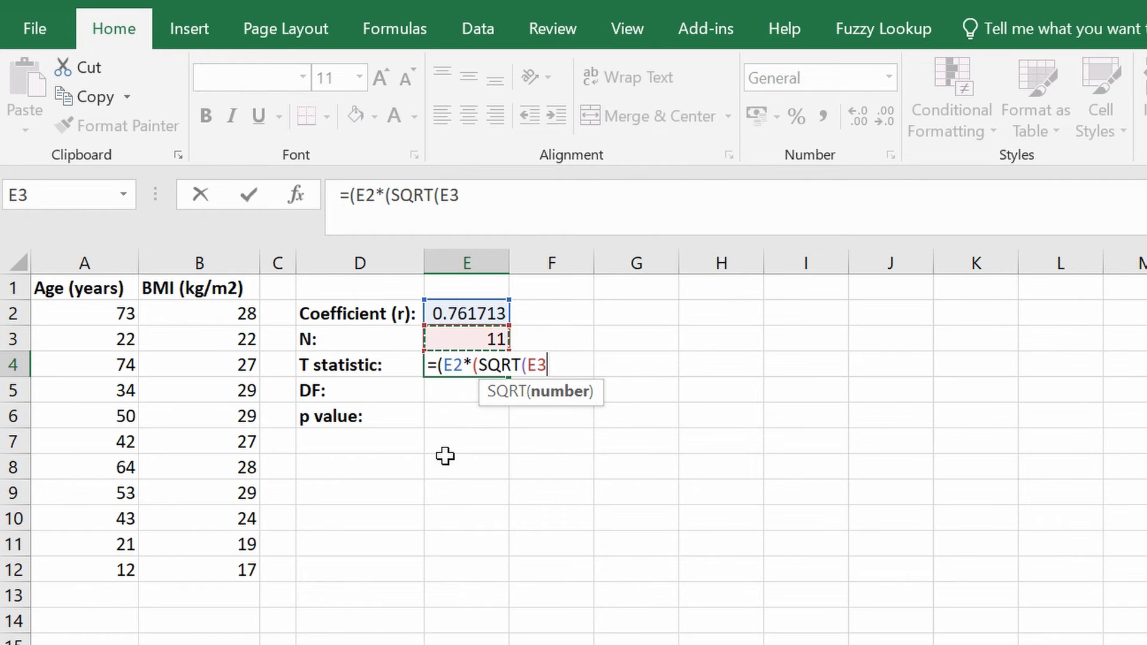
type("-2))")
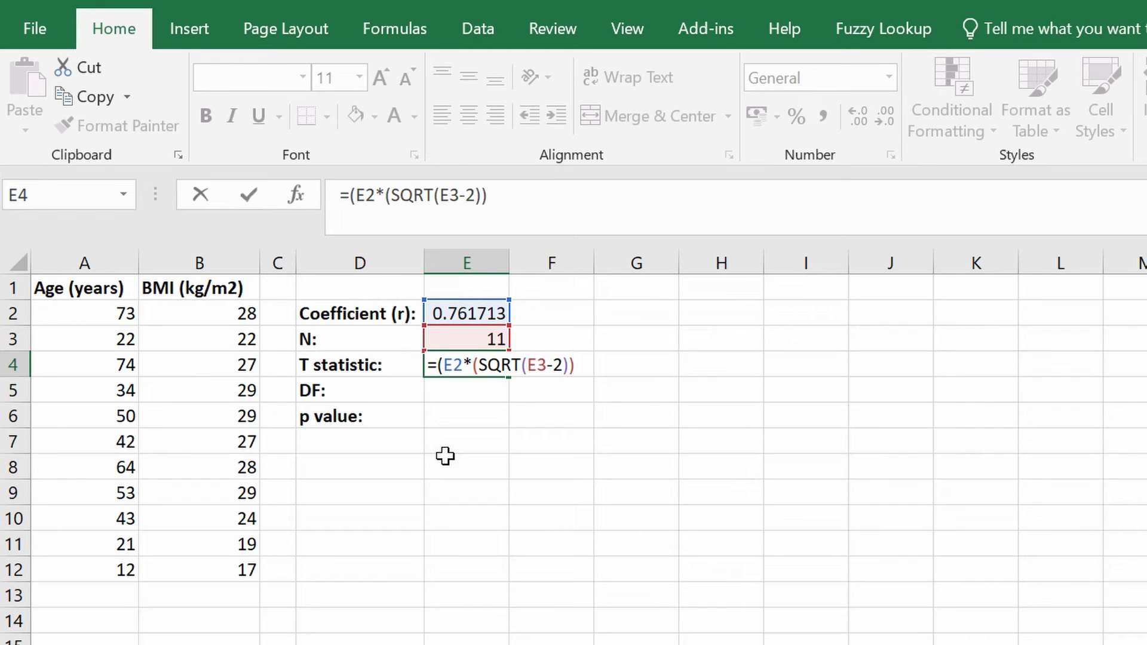
type(")/(SQRT(1-")
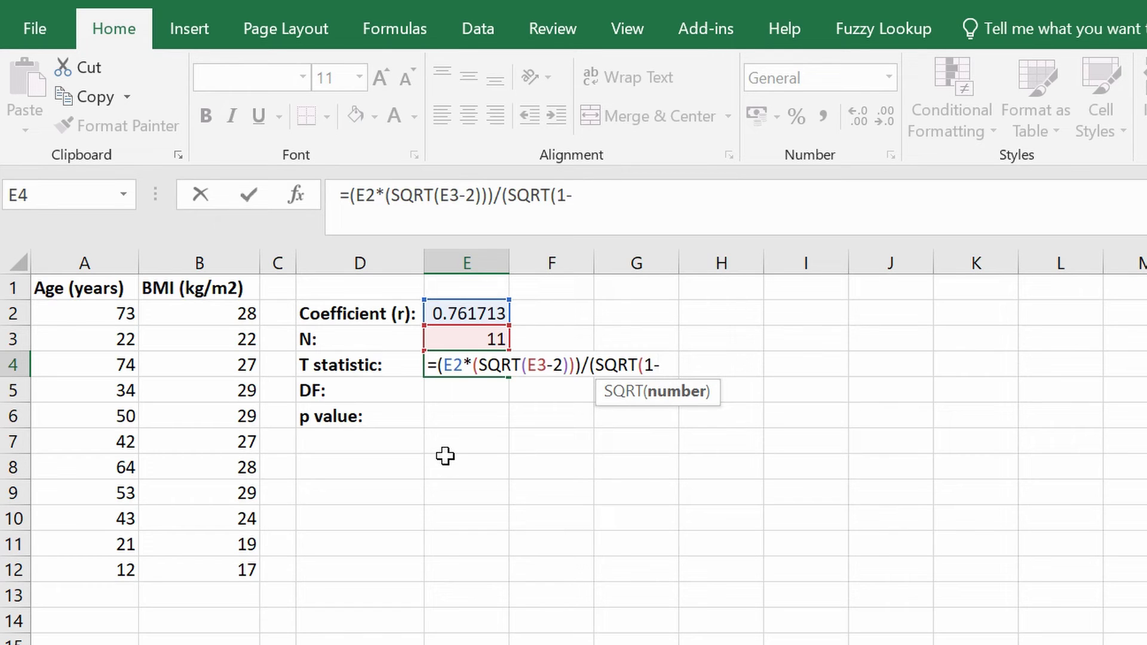
left_click(476, 310)
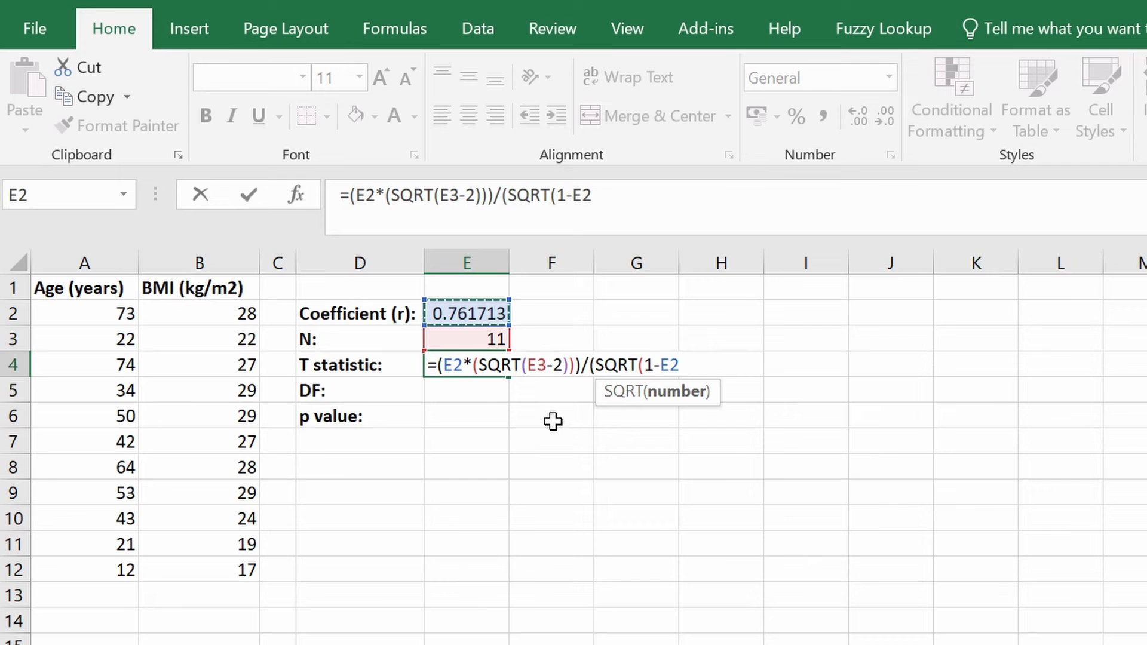
type("^2))")
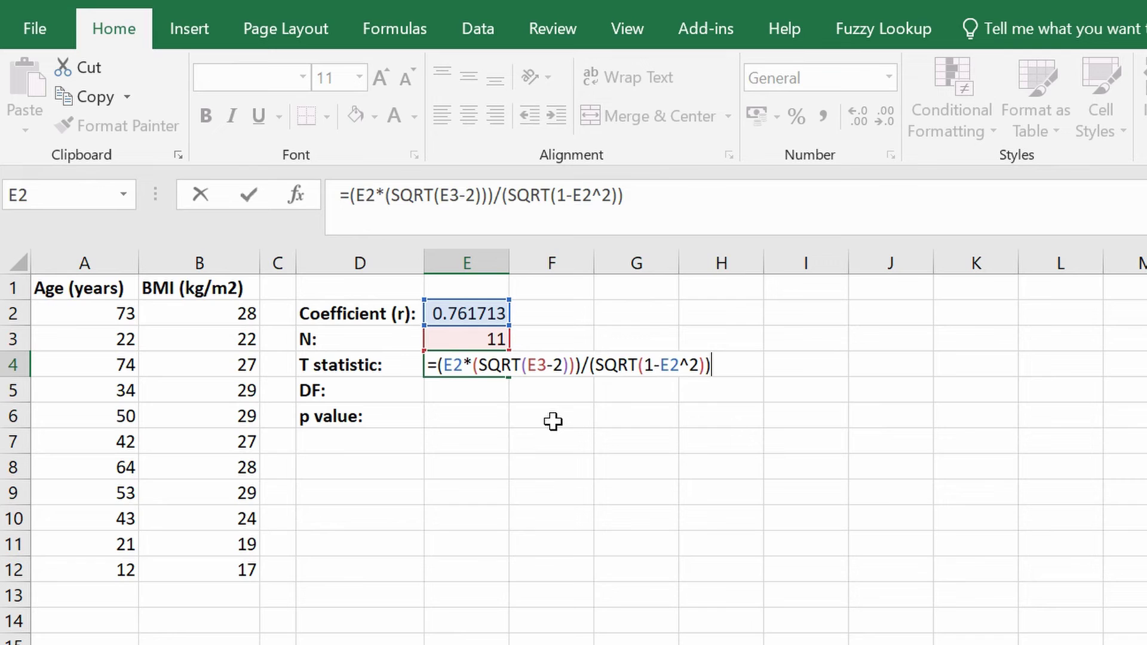
key("Return")
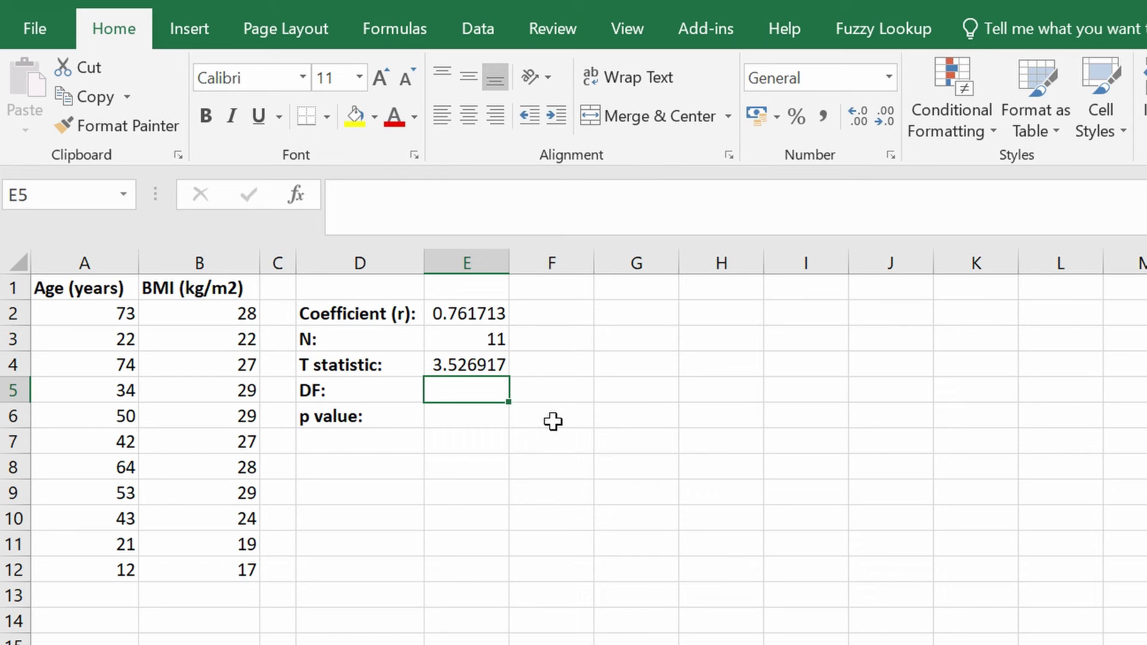
Enter =E3-2 in E5 so the degrees of freedom show 9.
type("=")
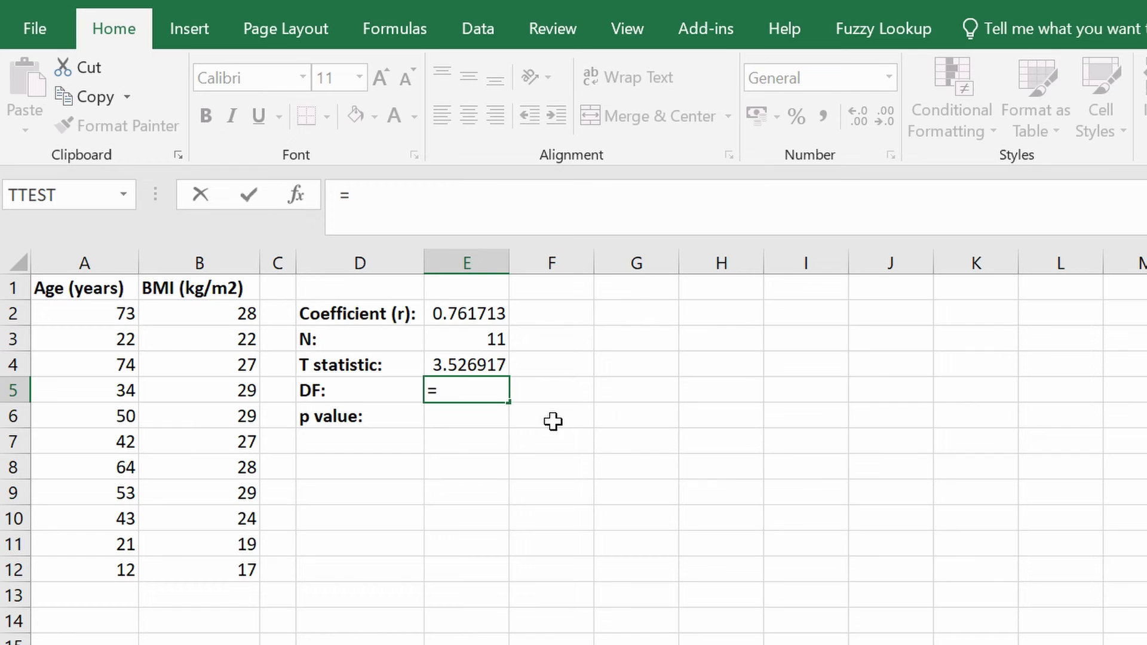
left_click(472, 343)
type("-2")
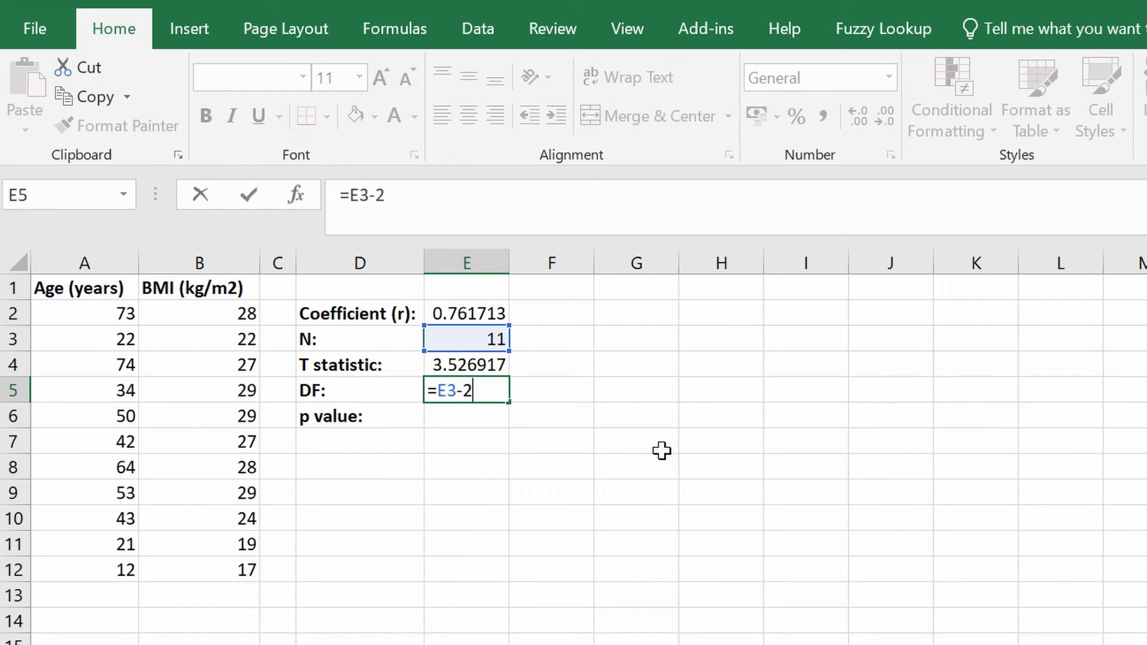
key("Return")
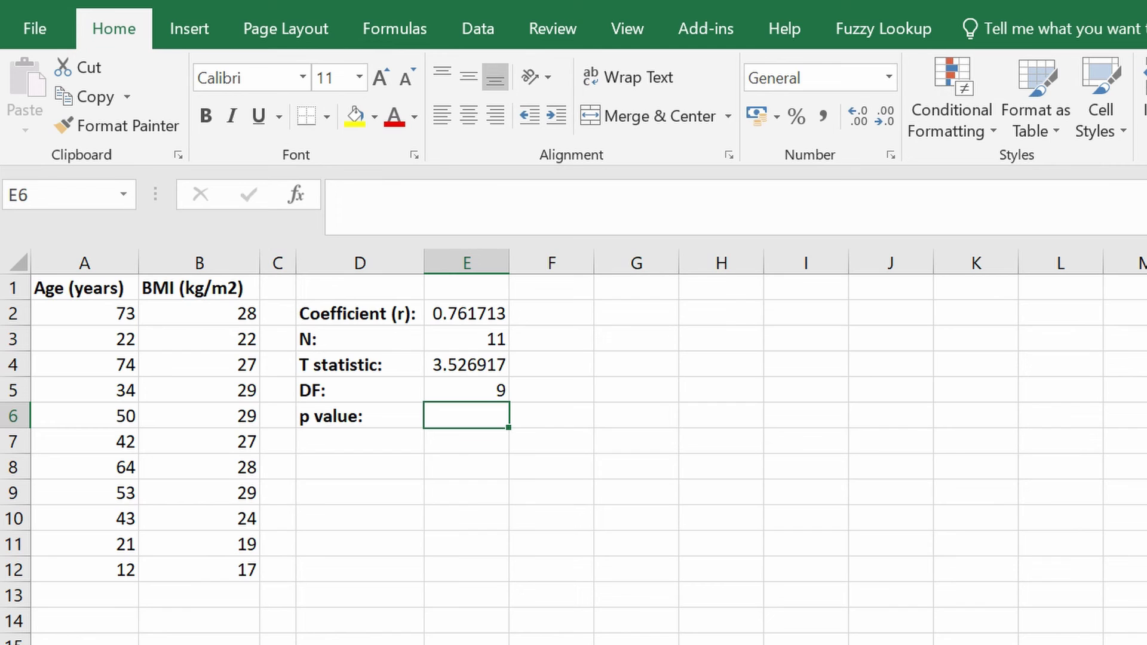
Enter =TDIST(E4,E5,2) in E6 for a two-tailed p value of 0.006445.
type("=T")
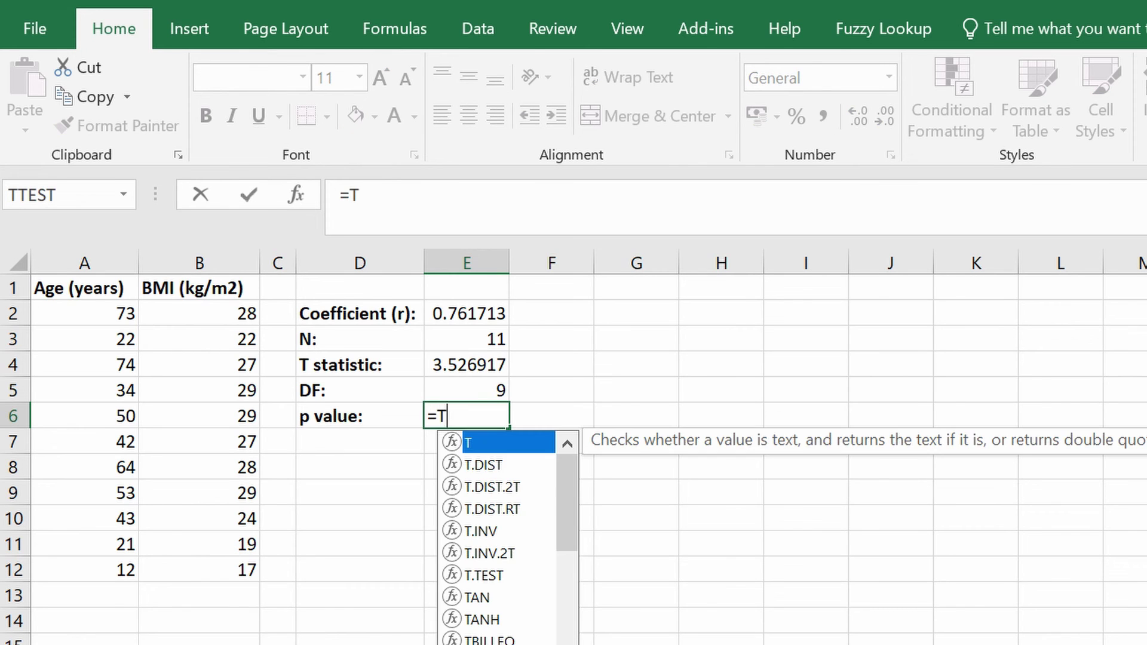
type("DIST(")
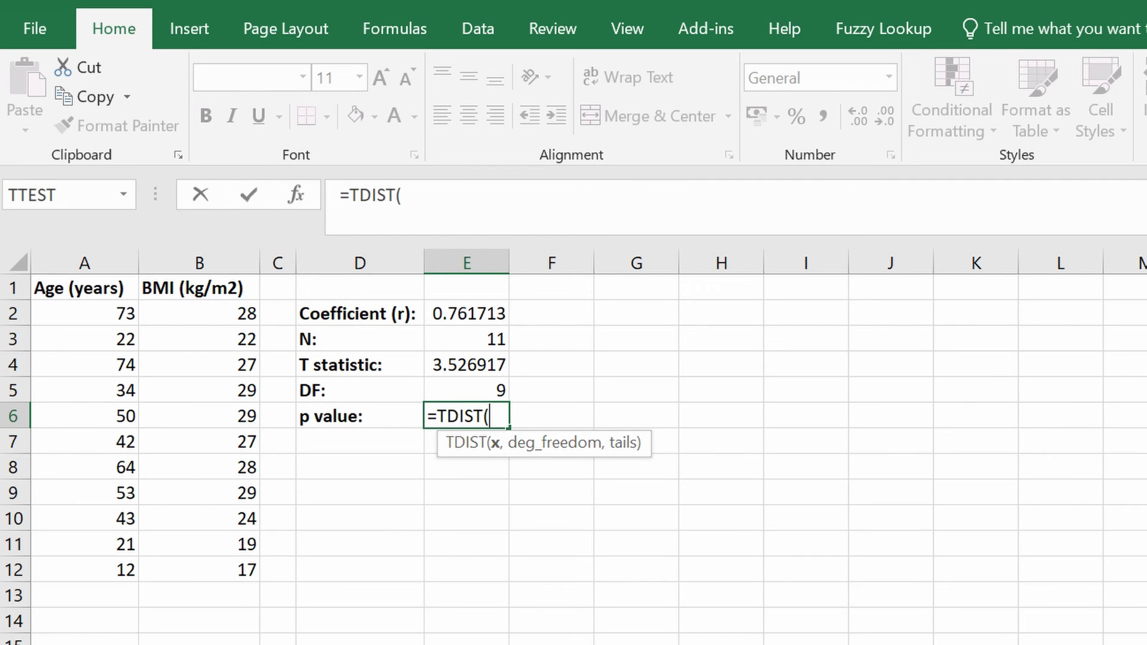
left_click(486, 364)
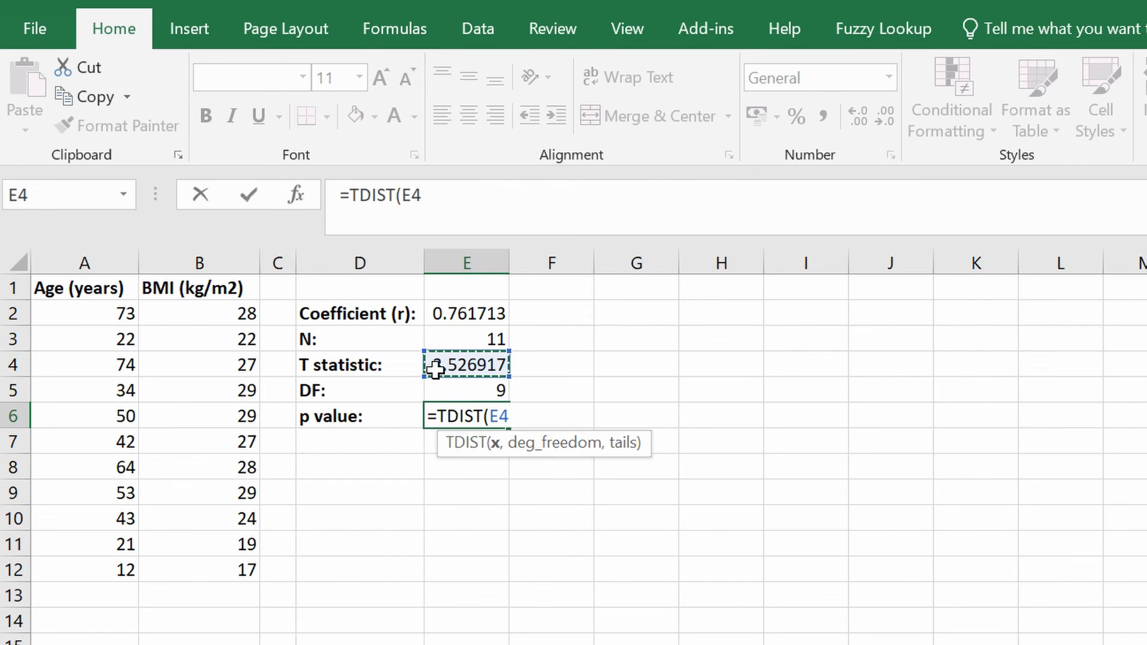
type(",")
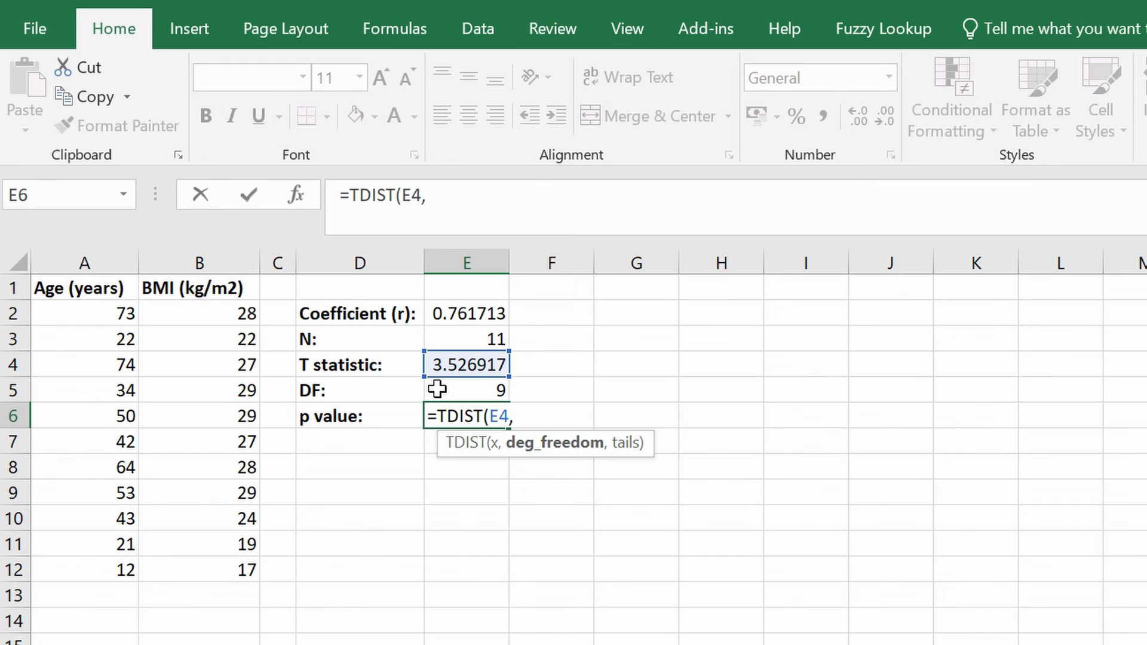
left_click(437, 389)
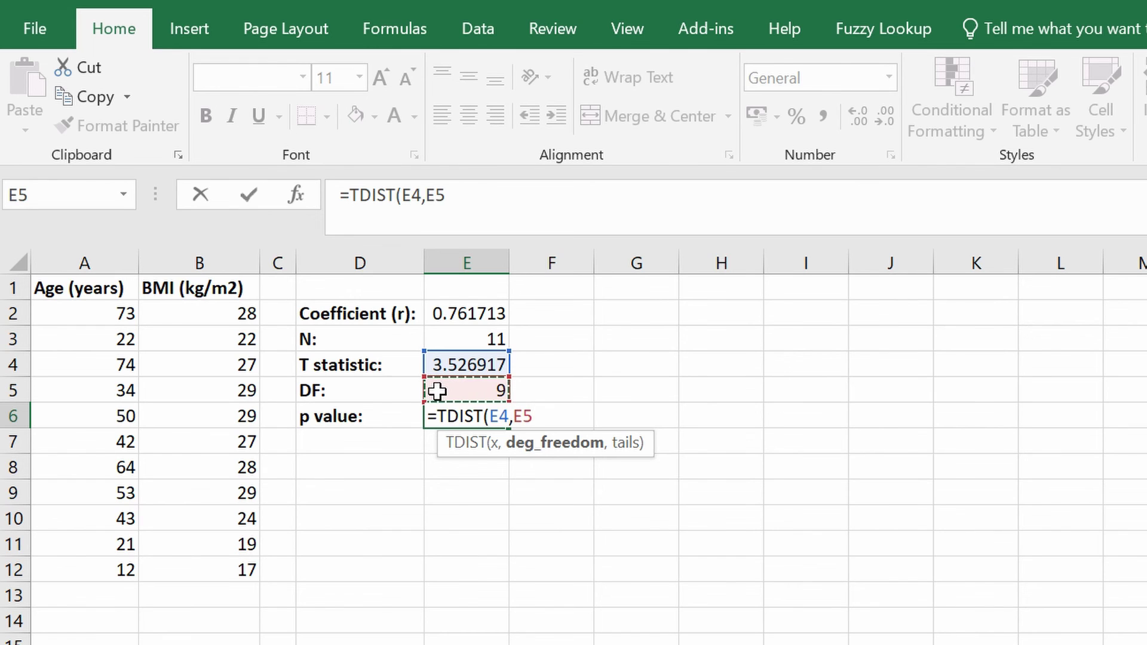
type(",")
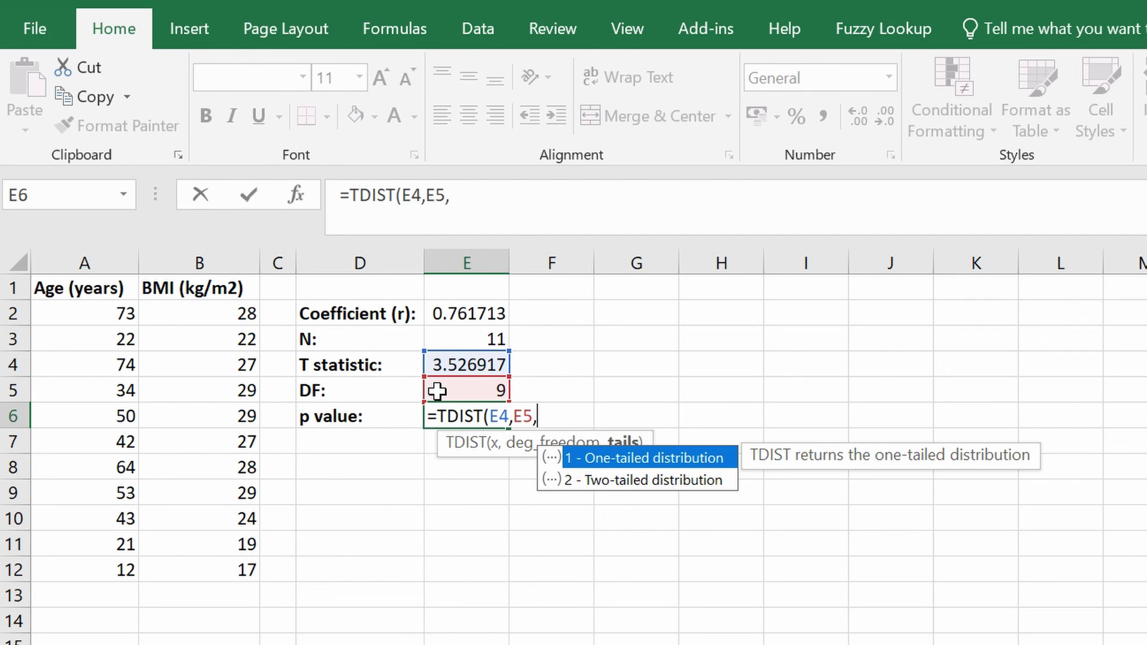
type("2)")
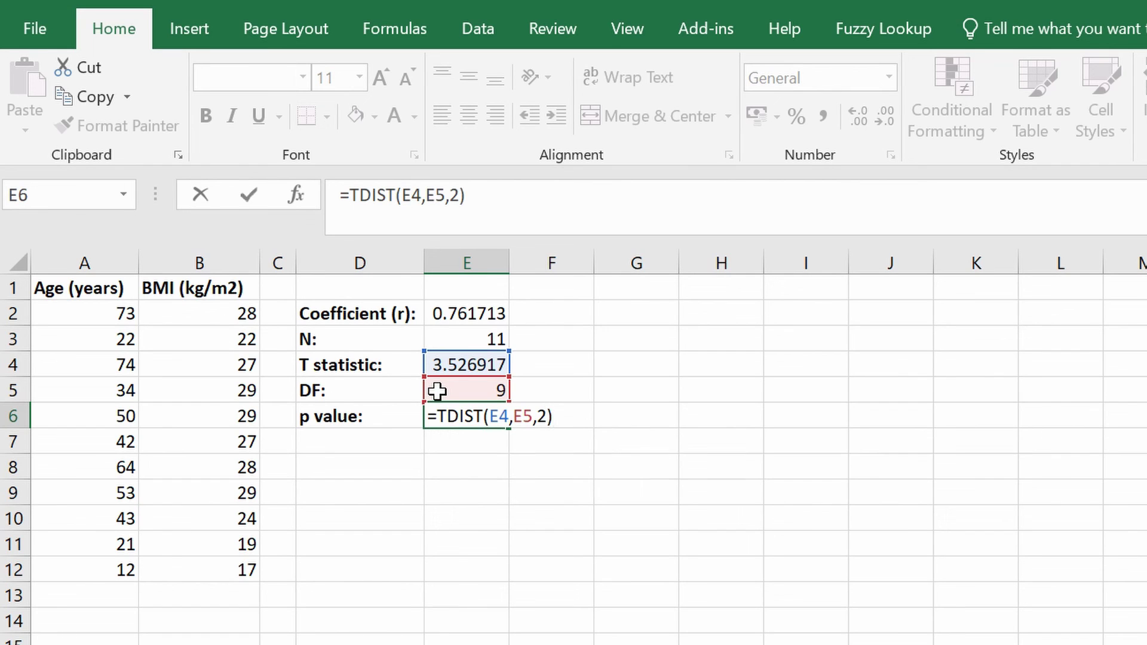
key("ctrl+Return")
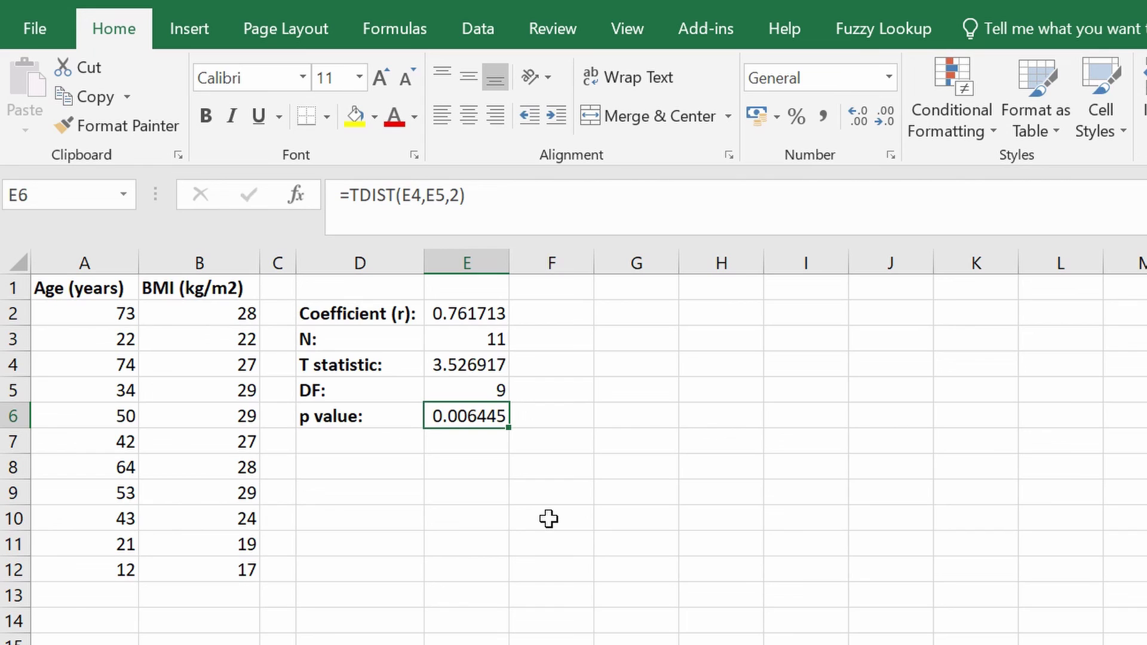